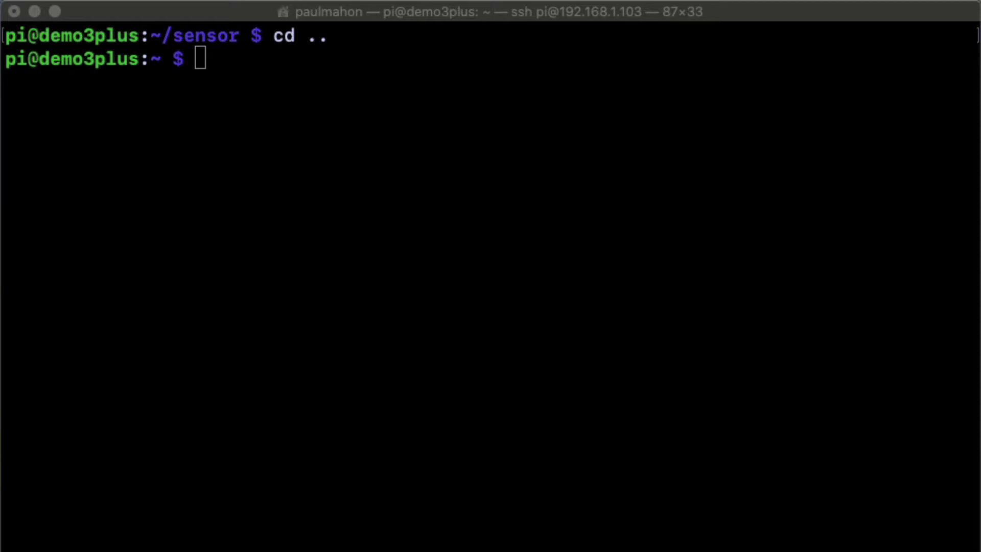
Change into the sensor folder and open sensor.py in vim for review
click(439, 344)
text(cd )
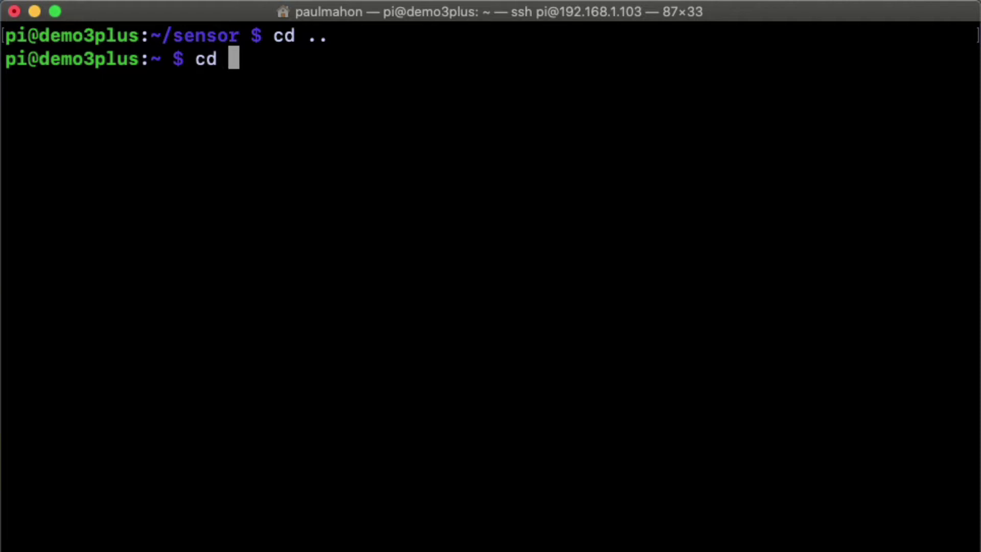
text(sensor)
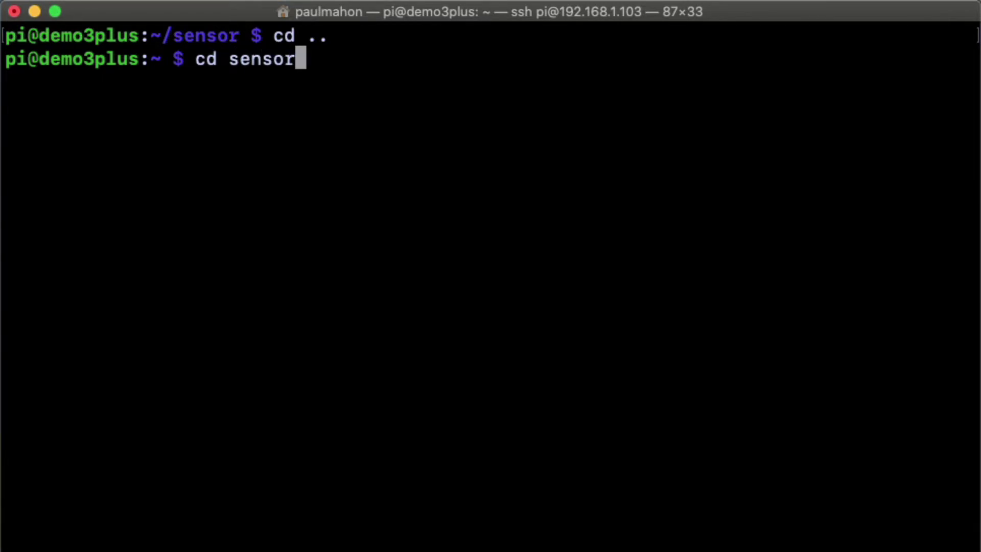
key(Return)
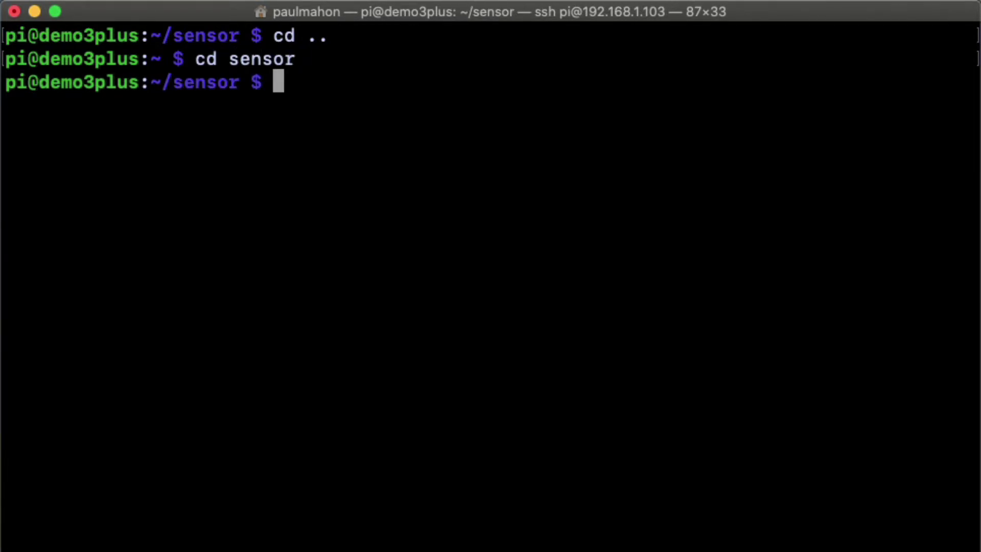
text(c)
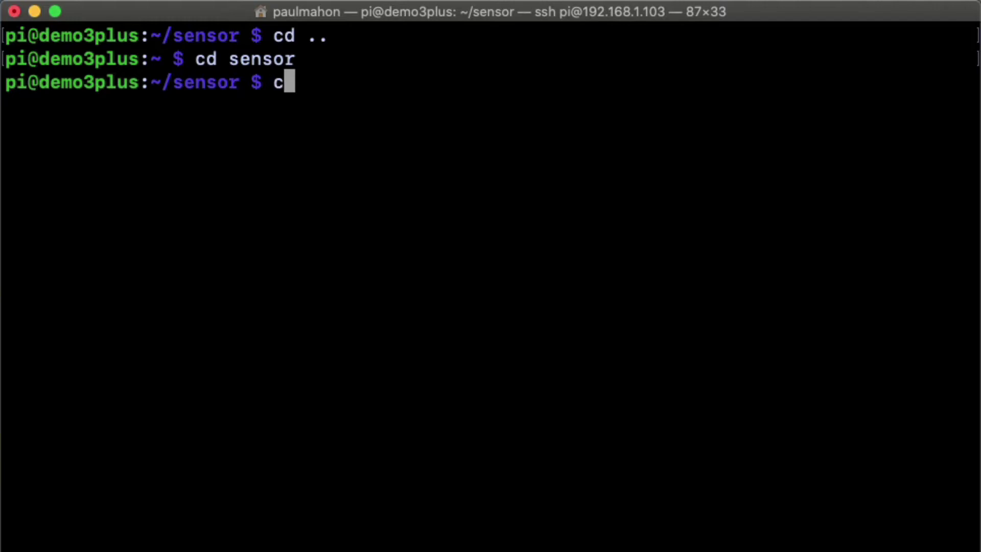
key(BackSpace)
text(vim sensor.py)
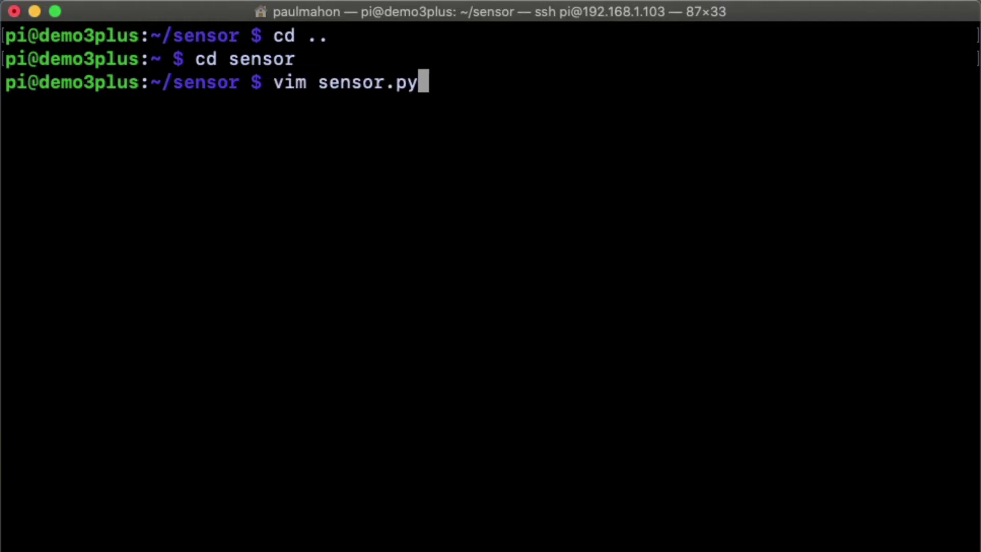
key(Return)
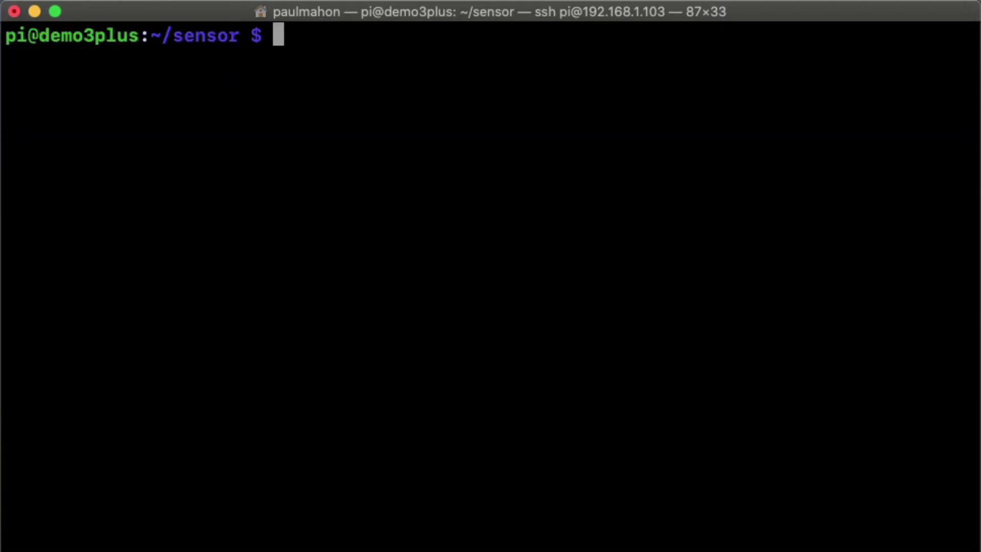
Run sensor.py with python so it prints Ready and Motion Detected! messages
text(python sensor)
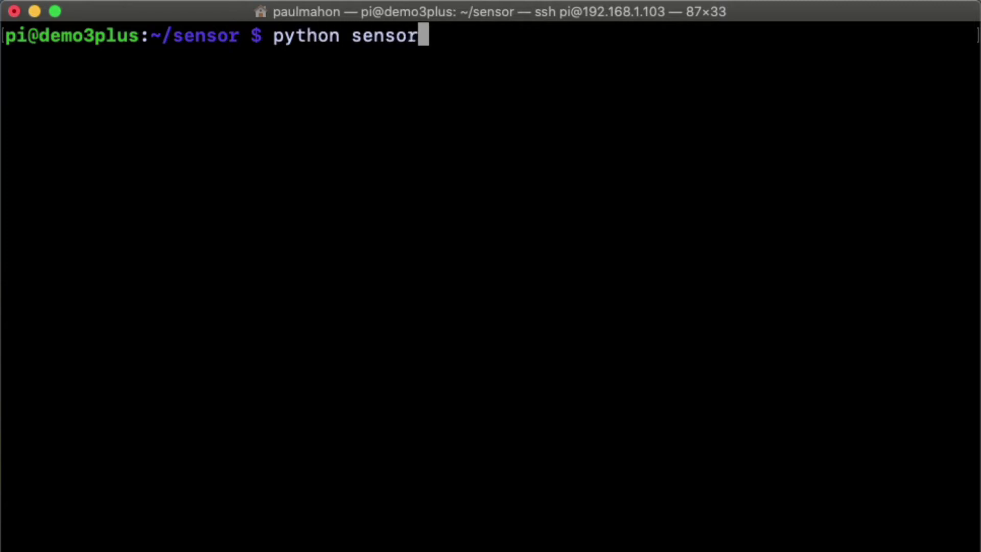
key(Tab)
key(Return)
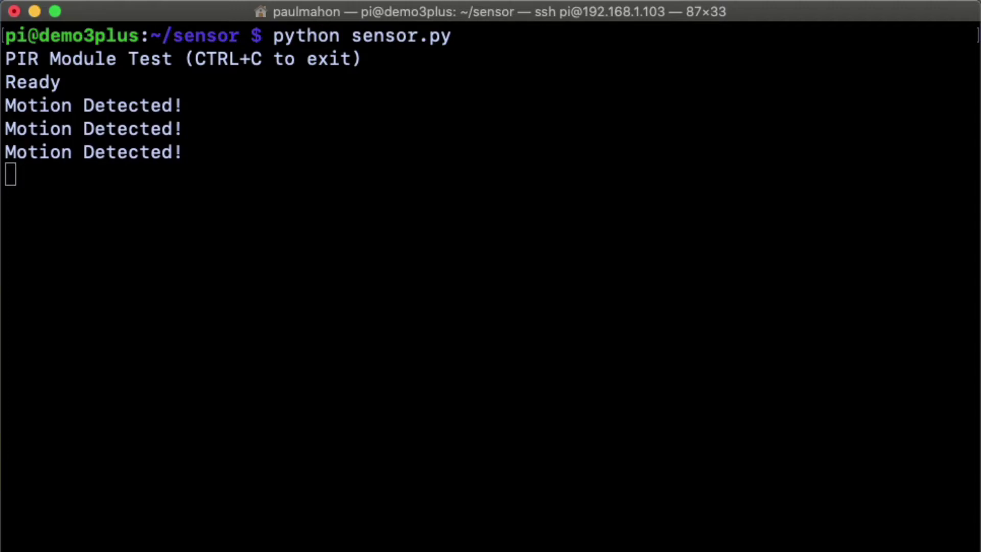
Stop the running sensor.py script with Ctrl+Z and clear the screen
click(769, 261)
key(ctrl+z)
key(ctrl+l)
Open sensor.py in vim and scroll through its send_email and MOTION callback code
text(vim sensor.py)
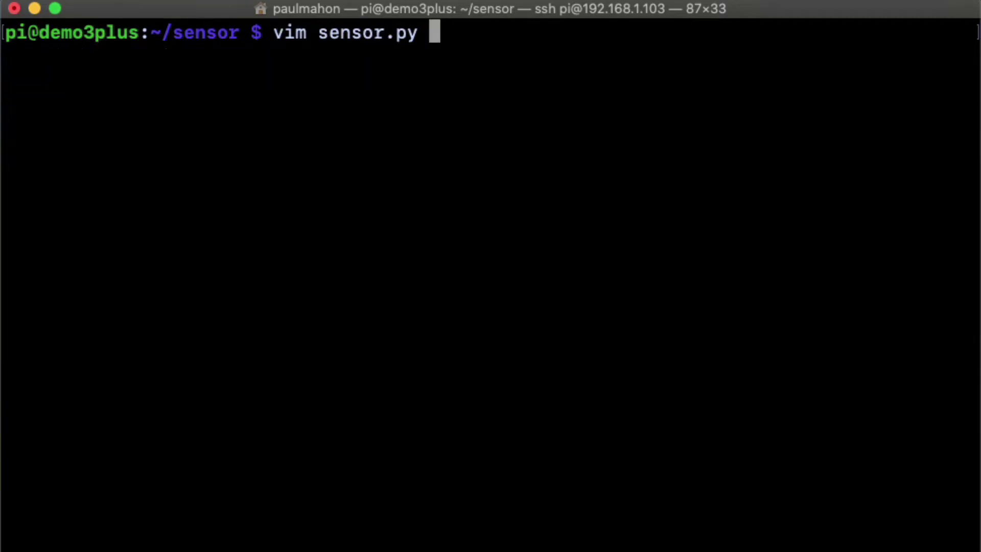
key(Return)
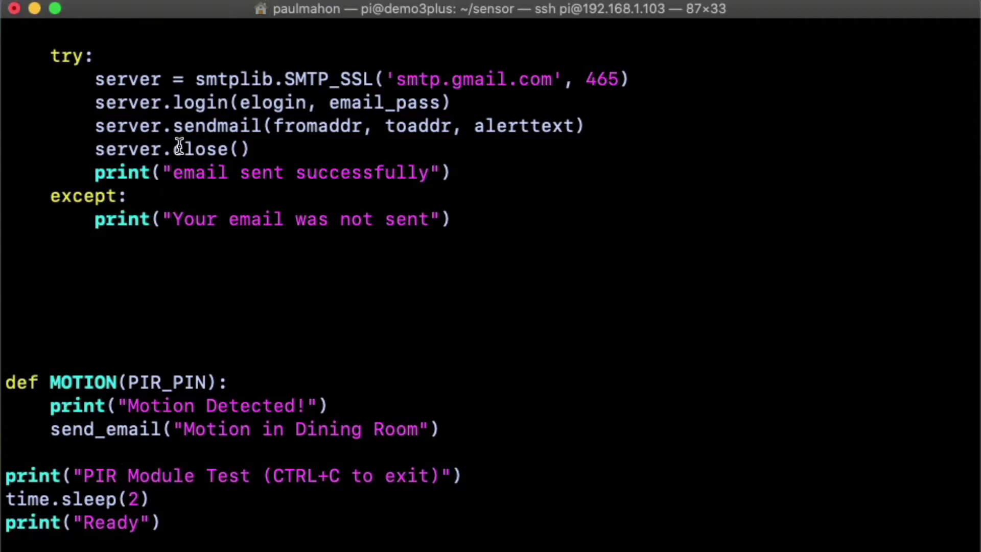
scroll(180, 146, up, 6)
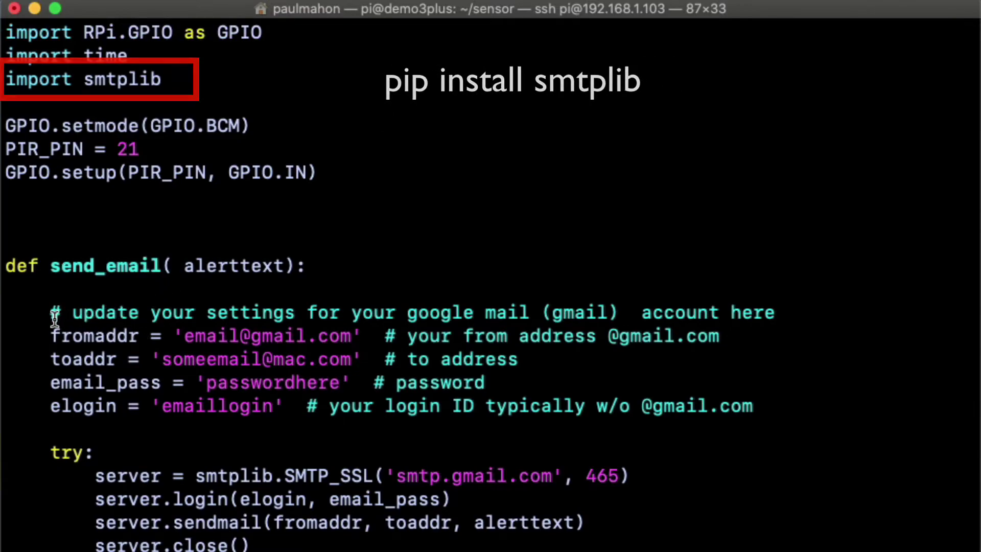
scroll(54, 318, down, 3)
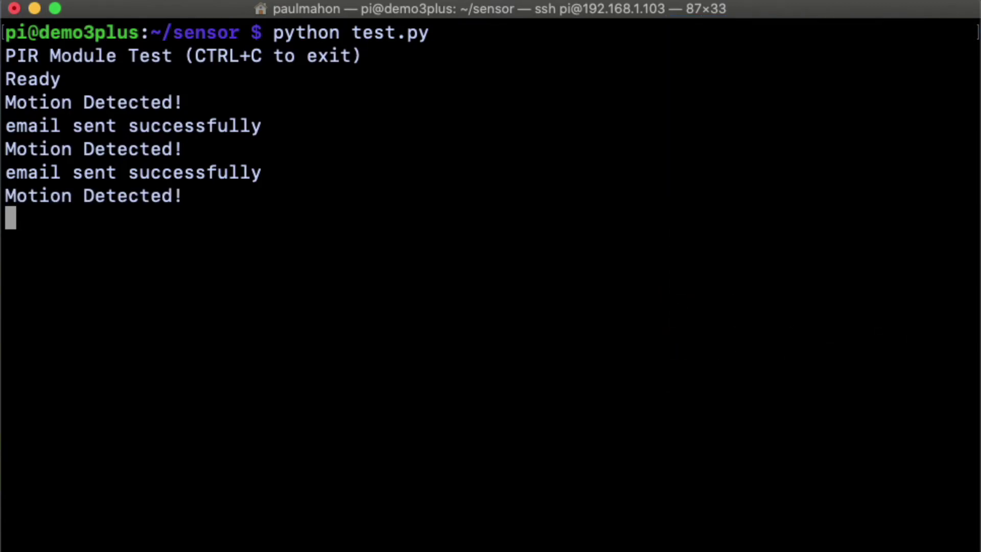
Start a cd command toward /etc/systemd/system
text(cd )
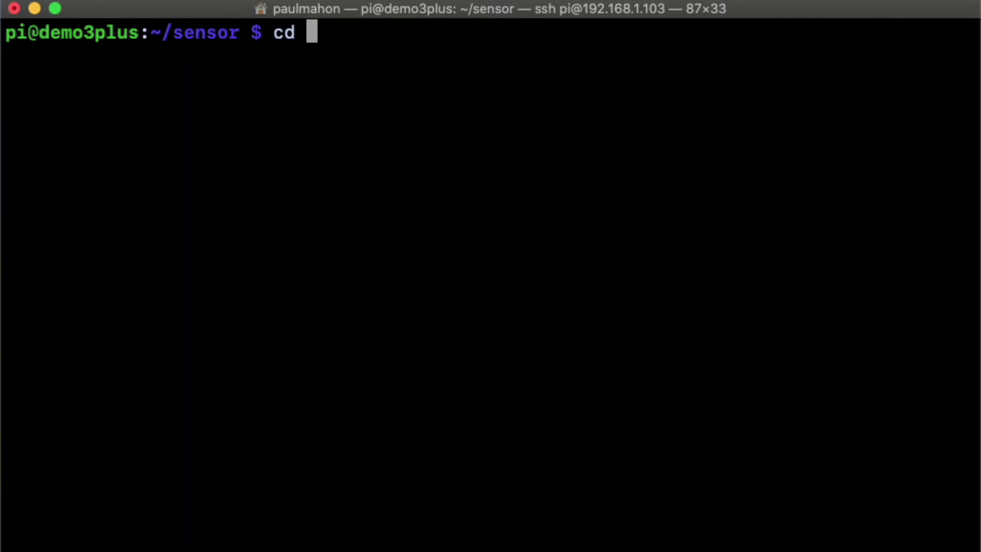
text(/etc/s)
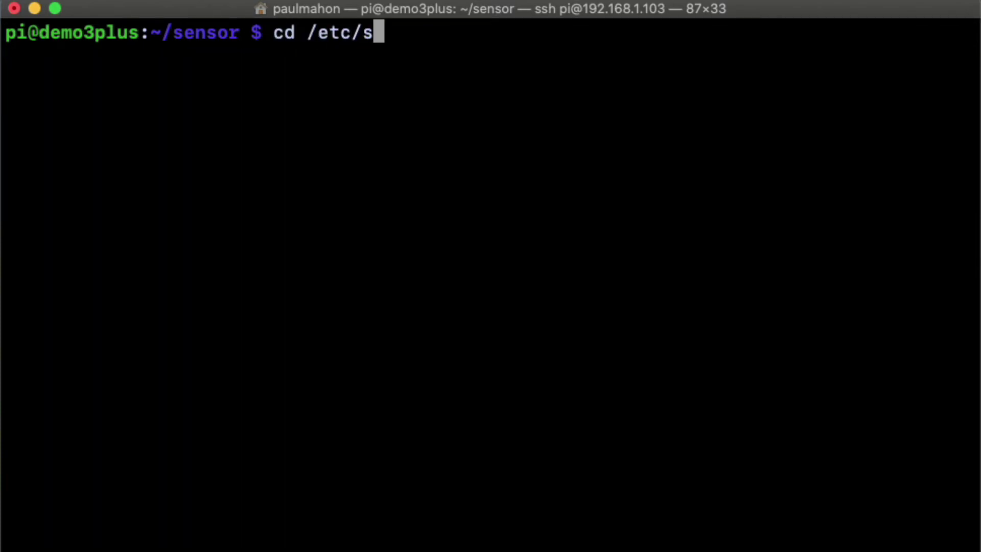
text(ystemd/sys)
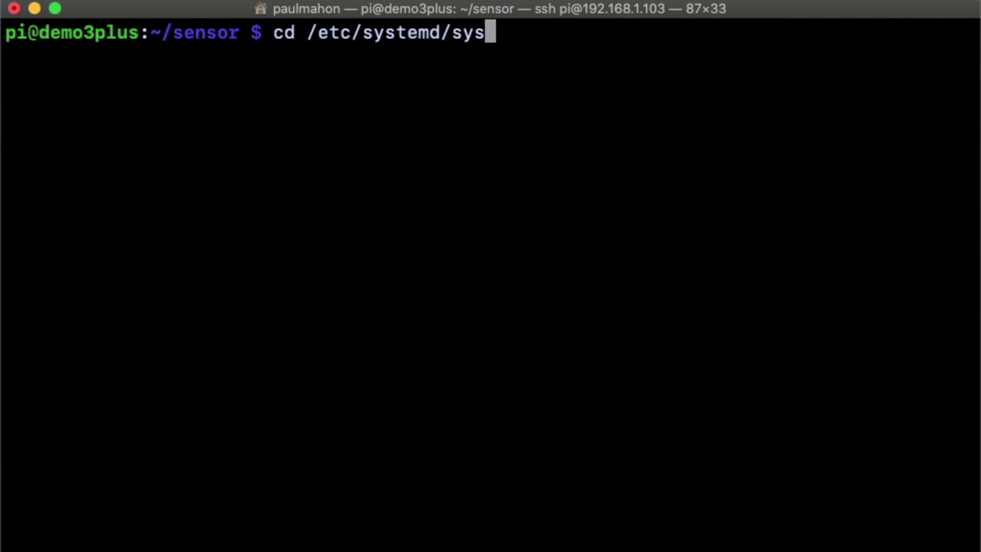
Move into /etc/systemd/system and list its files, including motion_detect.service
key(Tab)
key(Return)
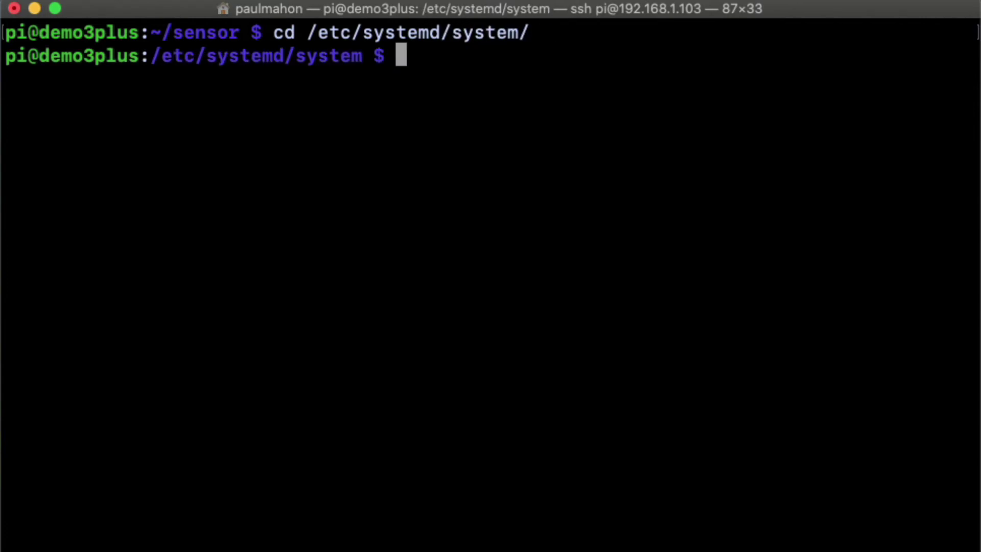
text(ls)
key(Return)
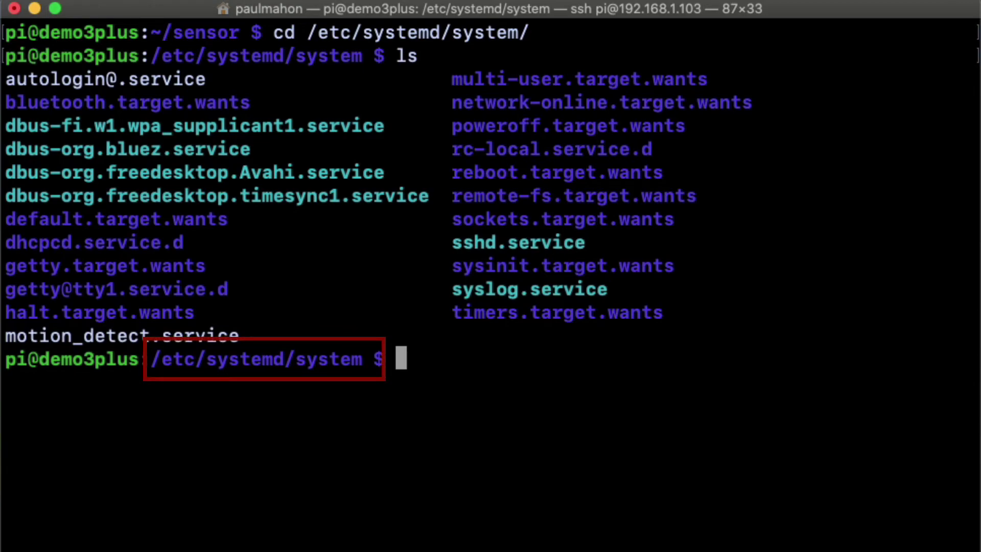
text(vim )
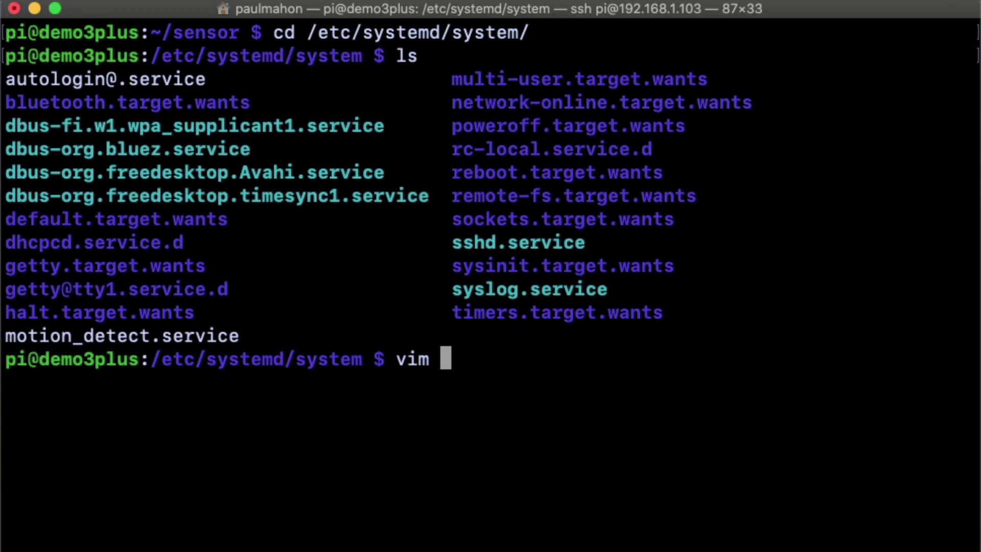
text(mot)
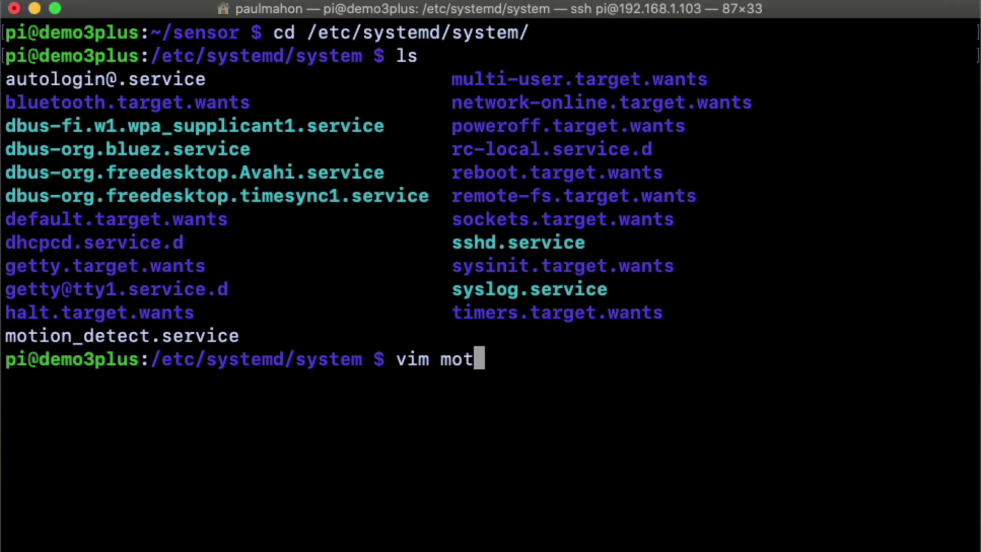
Open motion_detect.service in vim and review its Type, ExecStart and Restart lines
key(Tab)
key(Return)
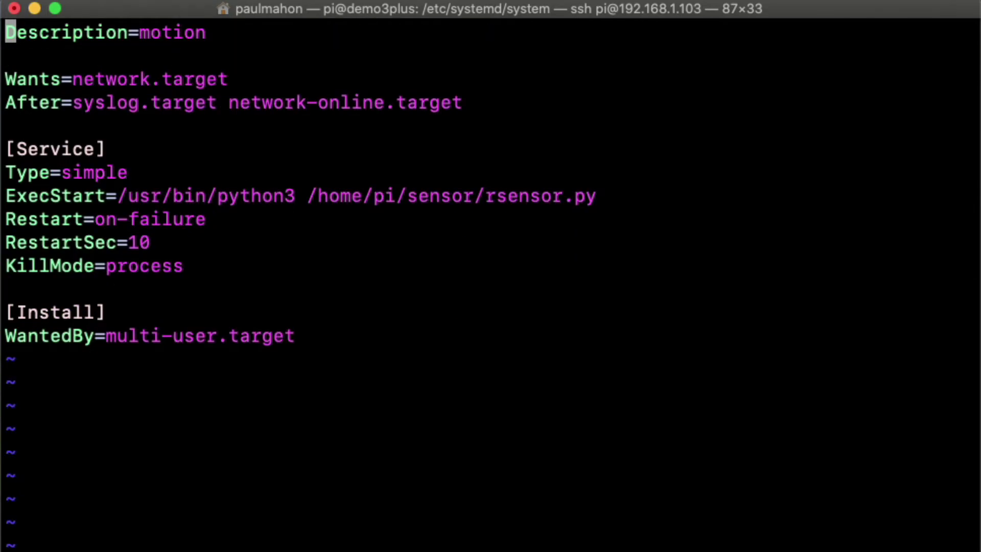
key(Down)
key(Down)
key(Down)
key(Down)
key(Down)
key(Down)
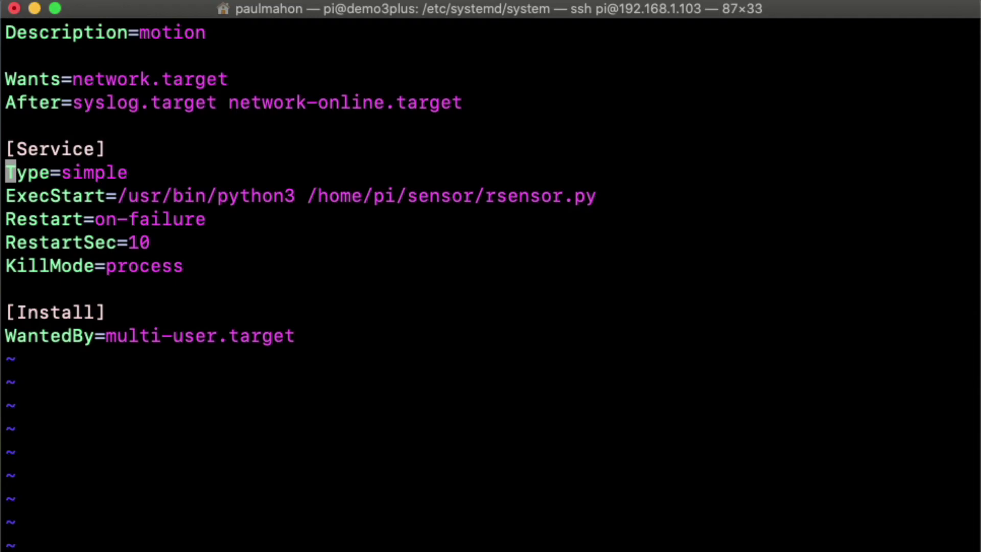
key(Down)
key(Down)
key(Down)
key(Down)
key(Down)
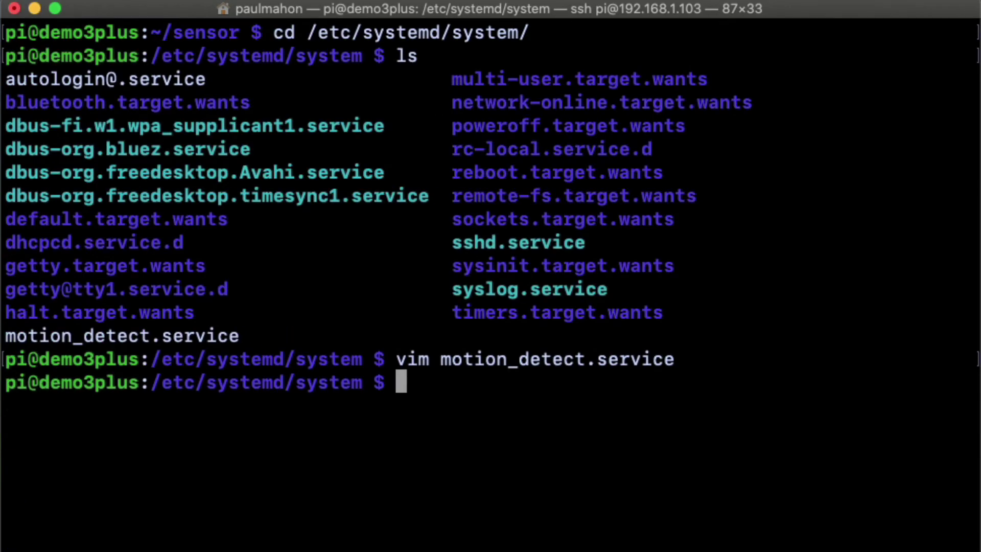
Leave vim and reload systemd with 'sudo systemctl daemon-reload'
key(ctrl+l)
text(sudo )
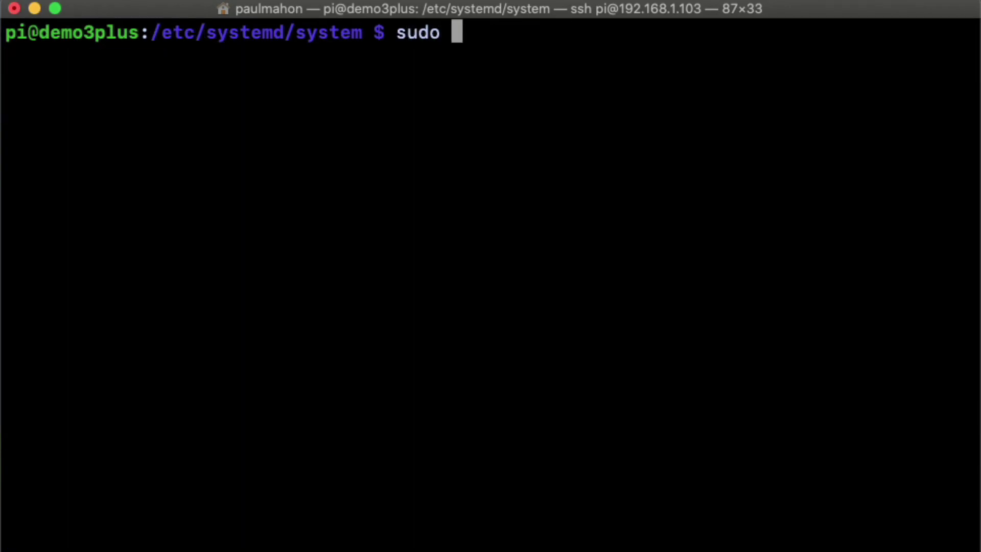
text(d)
key(BackSpace)
text(d)
key(BackSpace)
text(systemc)
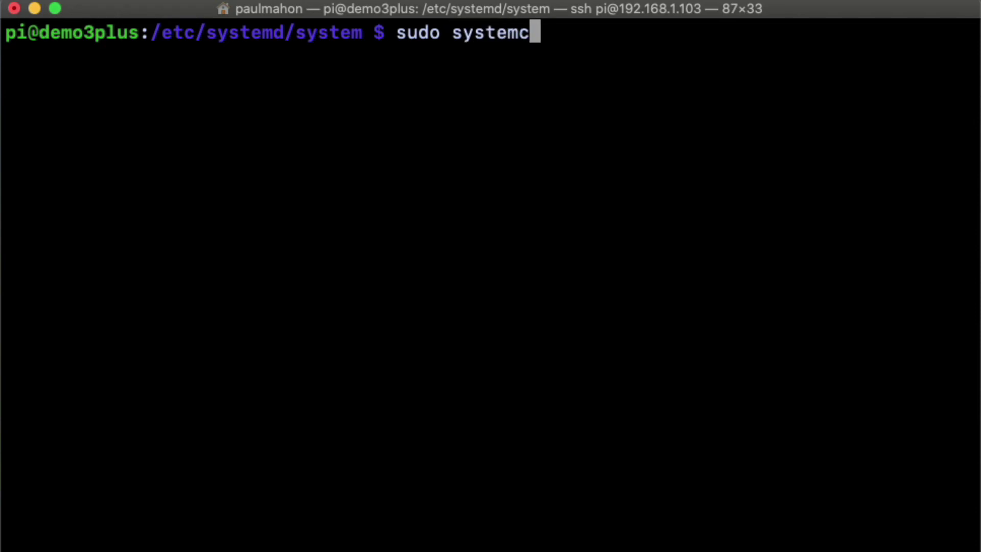
text(tl dat)
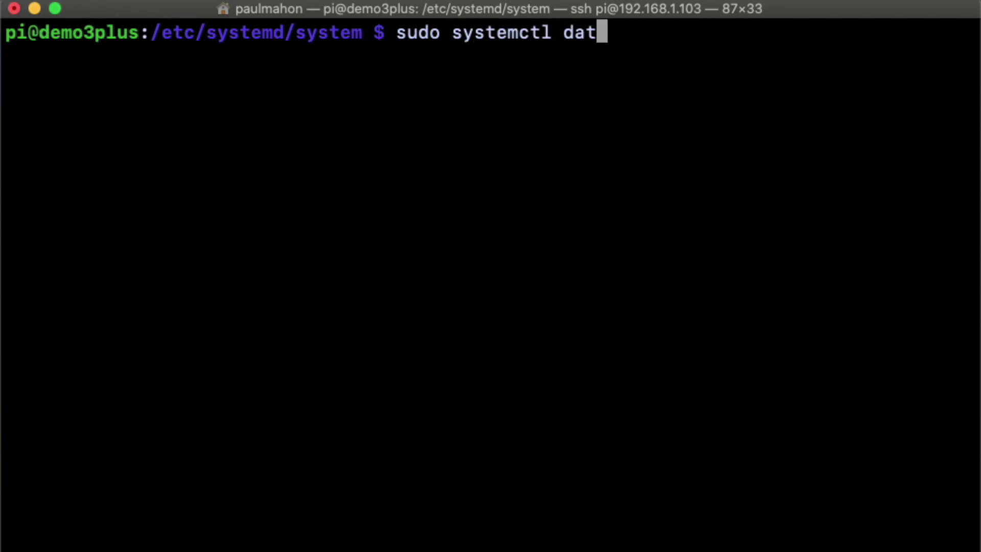
key(BackSpace)
text(emon-reload)
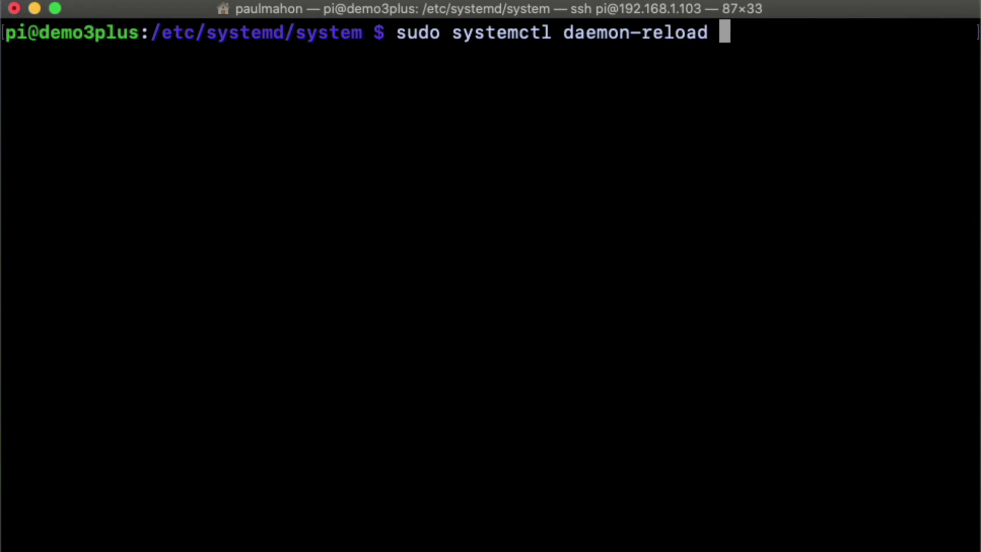
key(Return)
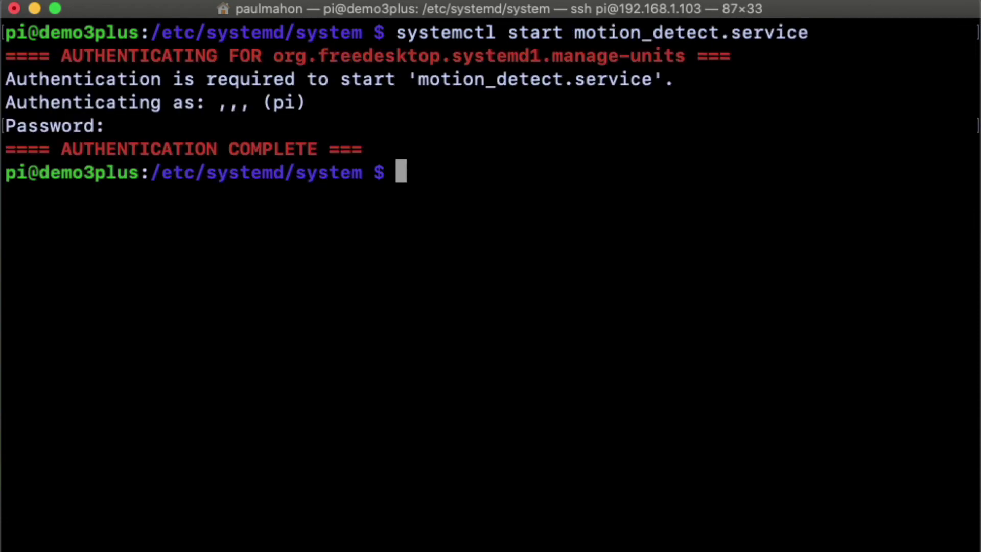
Check motion_detect.service status, confirming it is active (running) with rsensor.py
text(systemctl sta)
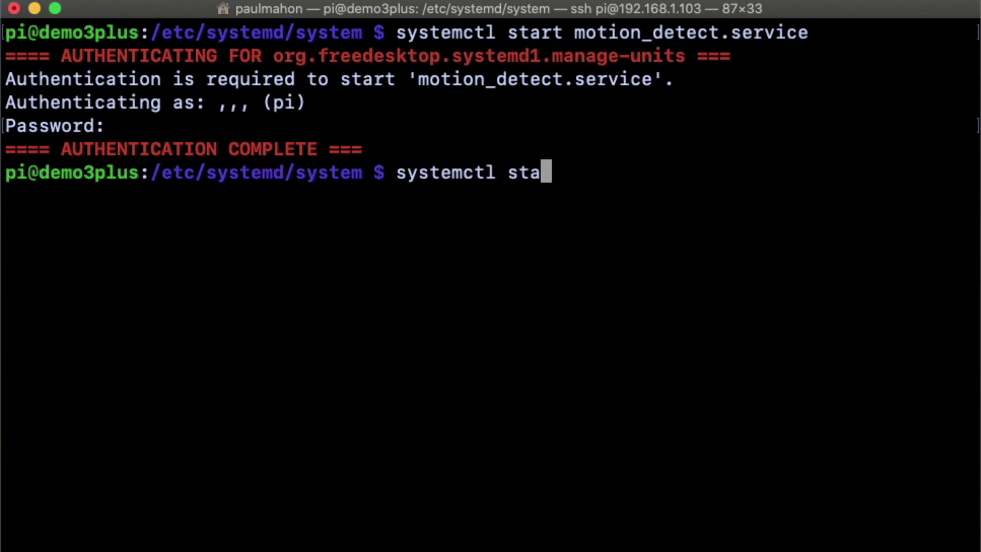
text(tus reloa)
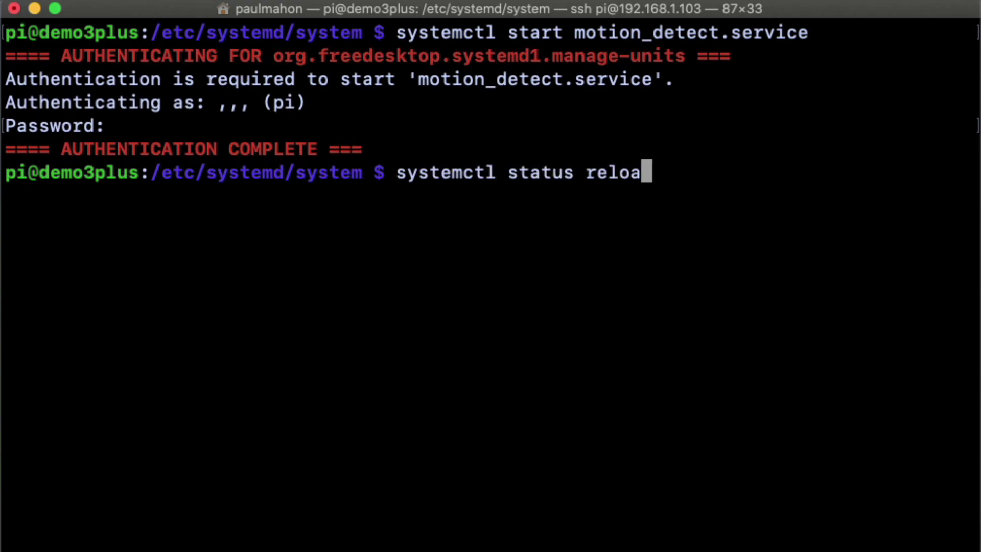
key(BackSpace)
key(BackSpace)
key(BackSpace)
key(BackSpace)
key(BackSpace)
text(motion)
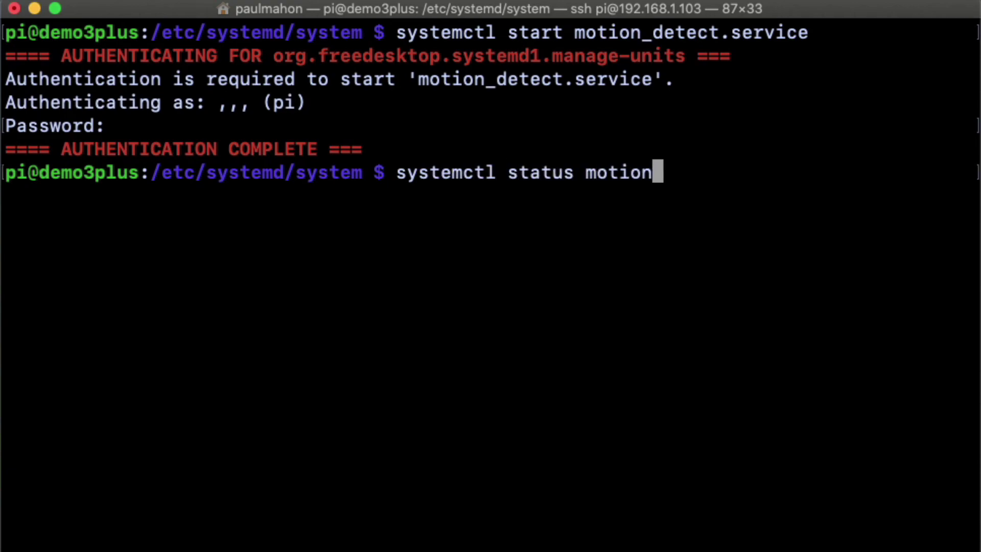
key(Tab)
key(Return)
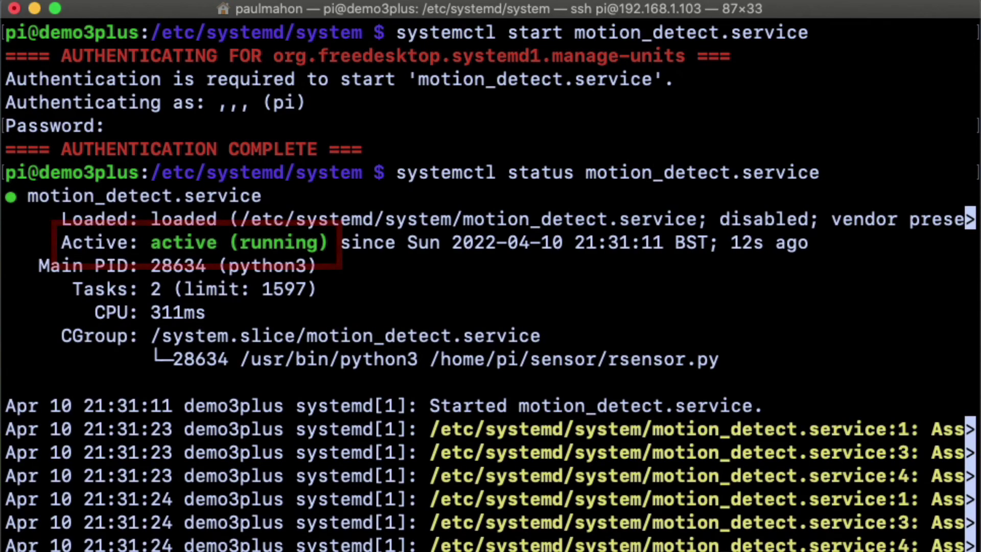